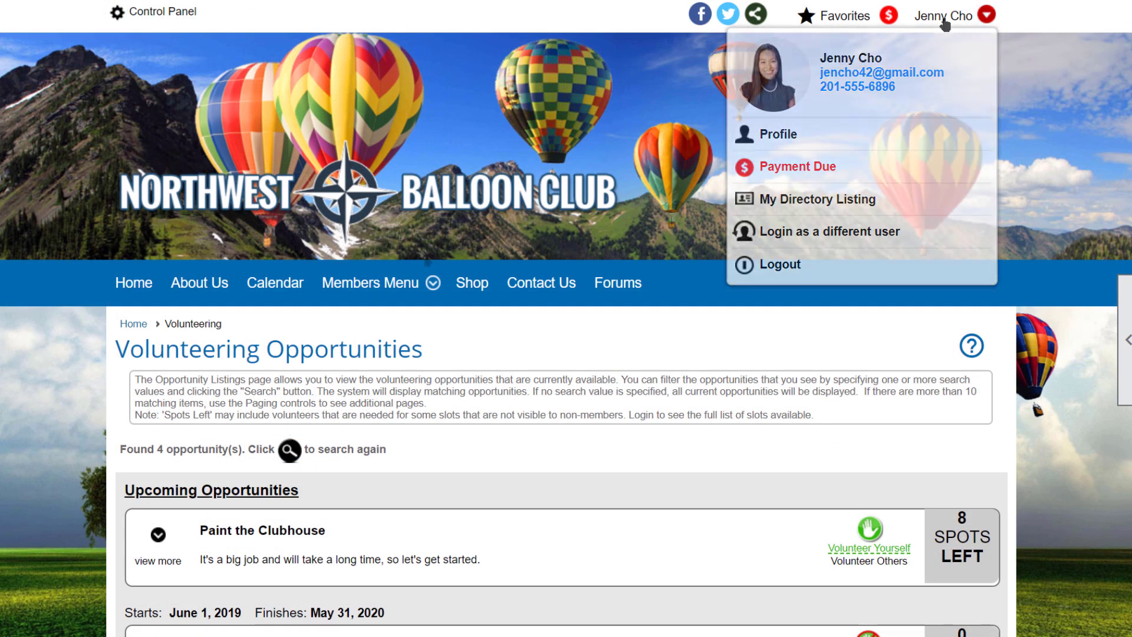
pyautogui.moveTo(384, 285)
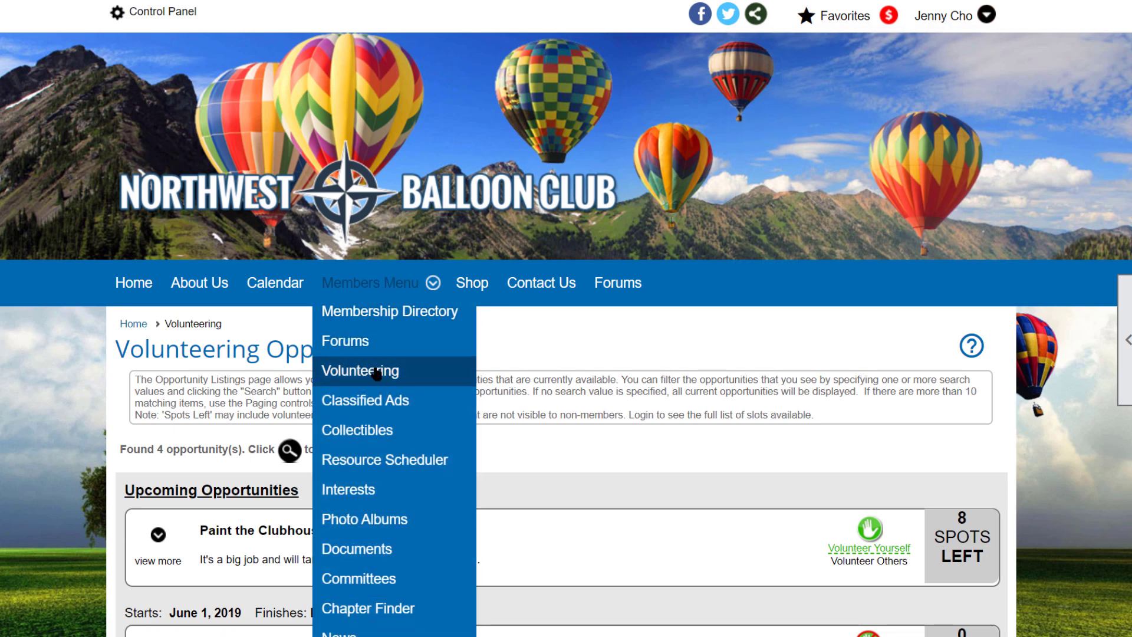
pyautogui.click(378, 371)
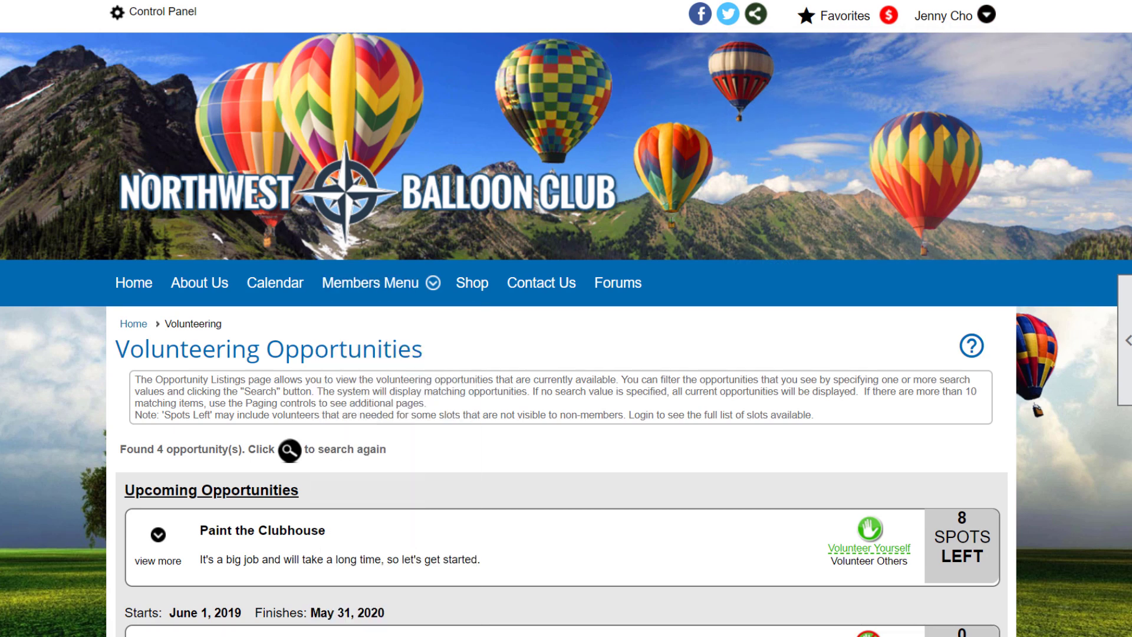
pyautogui.scroll(-5, 375, 374)
pyautogui.scroll(-1, 566, 318)
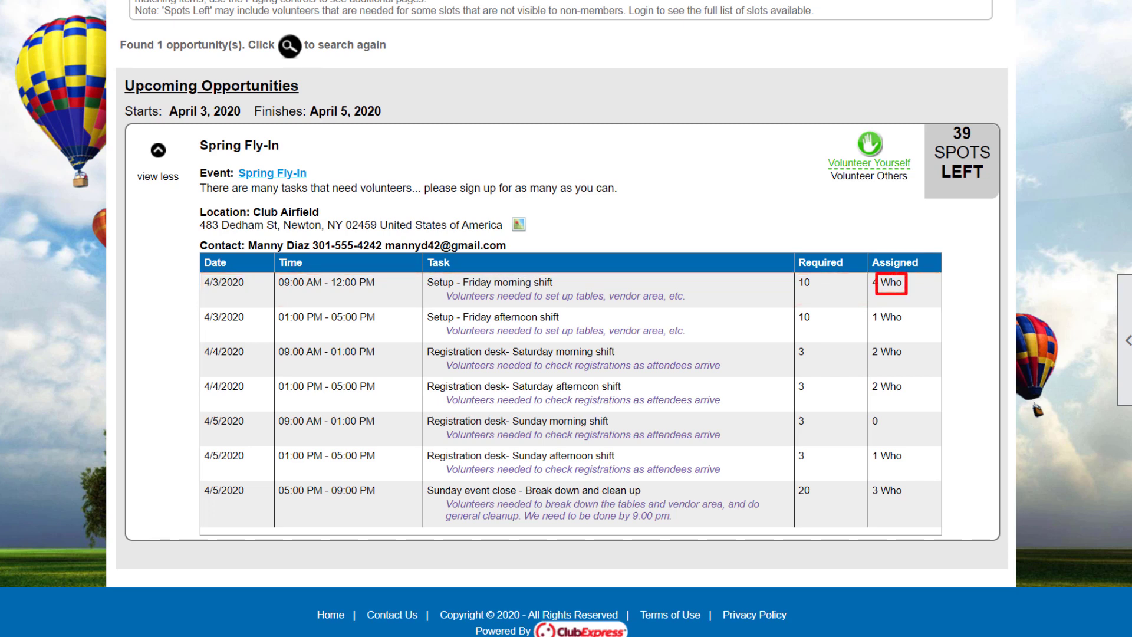
# Review the four volunteers on the Friday morning setup shift, then collapse the Spring Fly-In details
pyautogui.click(891, 282)
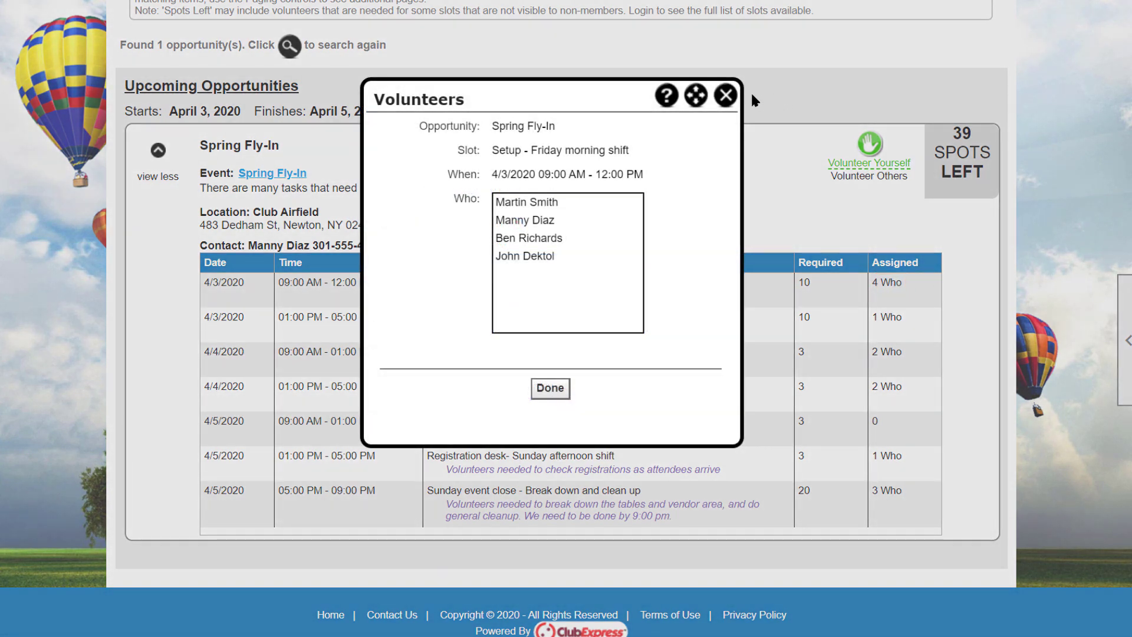
pyautogui.click(726, 96)
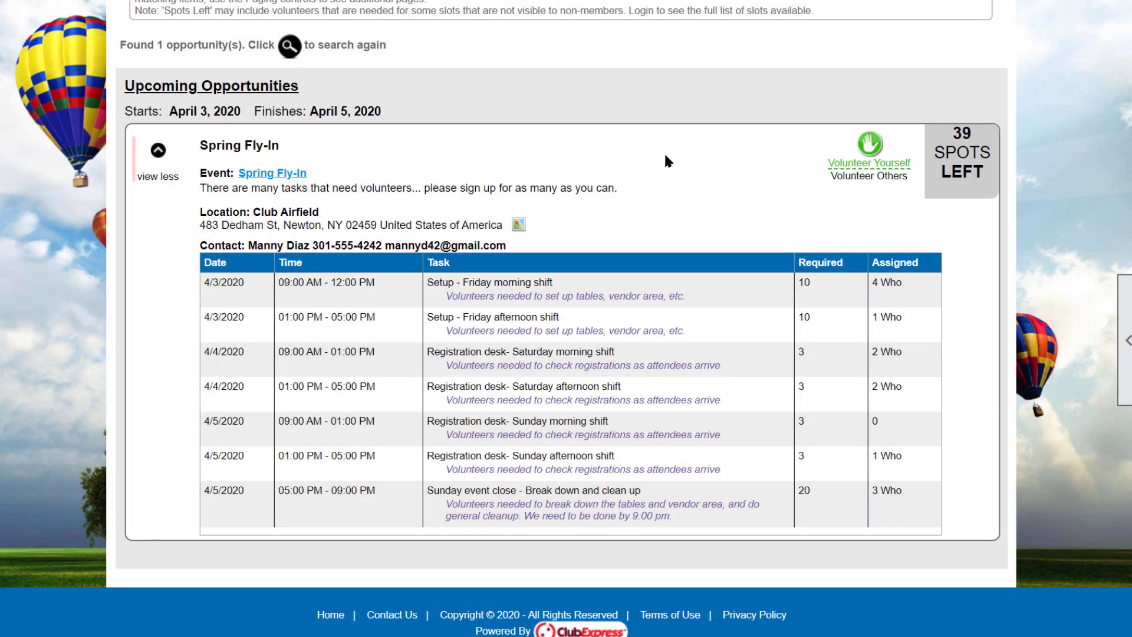
pyautogui.click(158, 168)
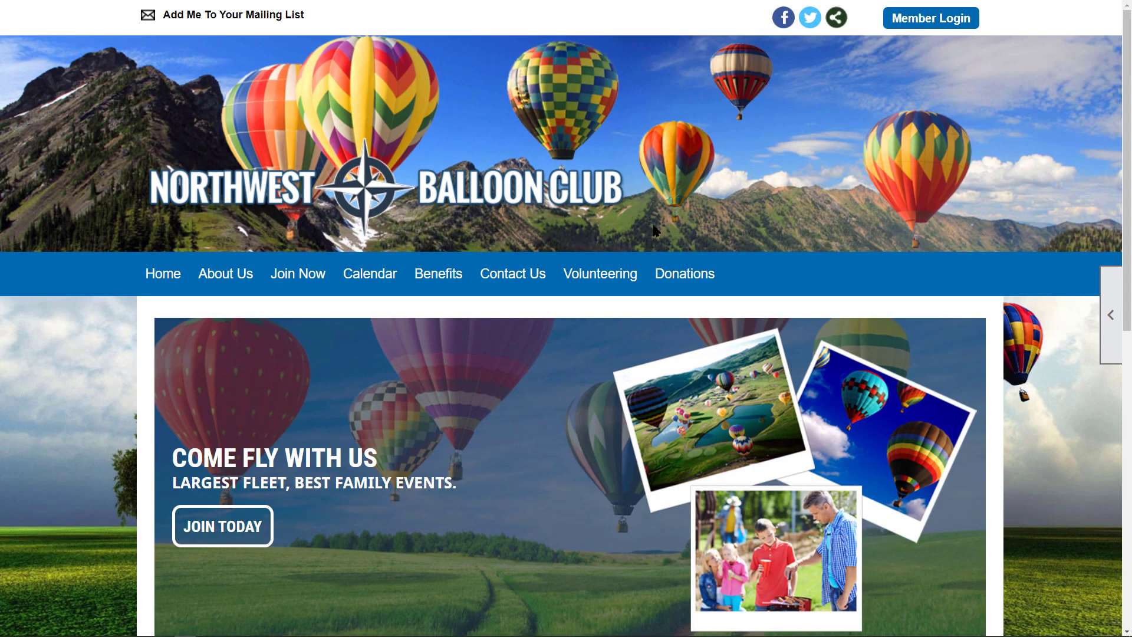
# From the public volunteering page, register a non-member for the Friday morning setup shift, T-shirt Men's Medium
pyautogui.click(618, 279)
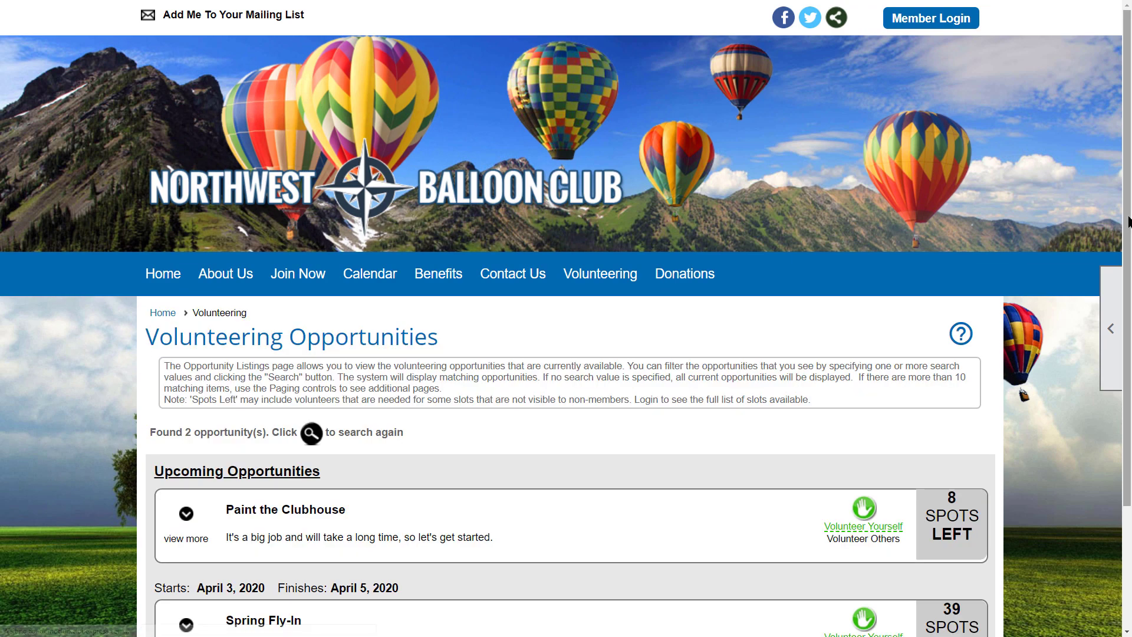
pyautogui.scroll(-1, 1128, 296)
pyautogui.scroll(-1, 1128, 296)
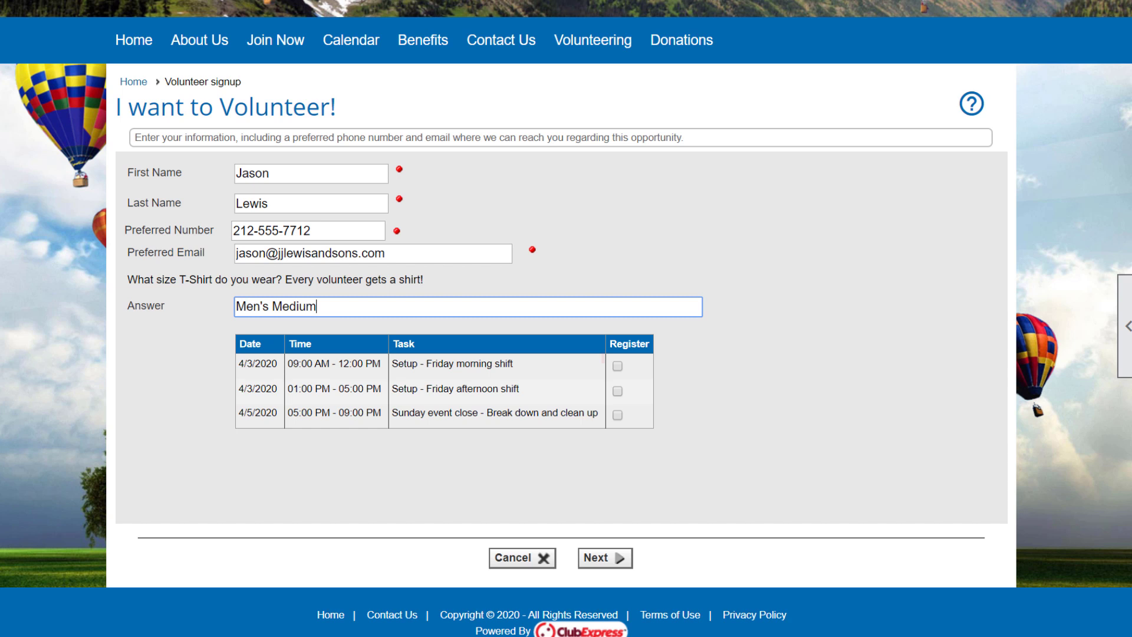
pyautogui.click(617, 366)
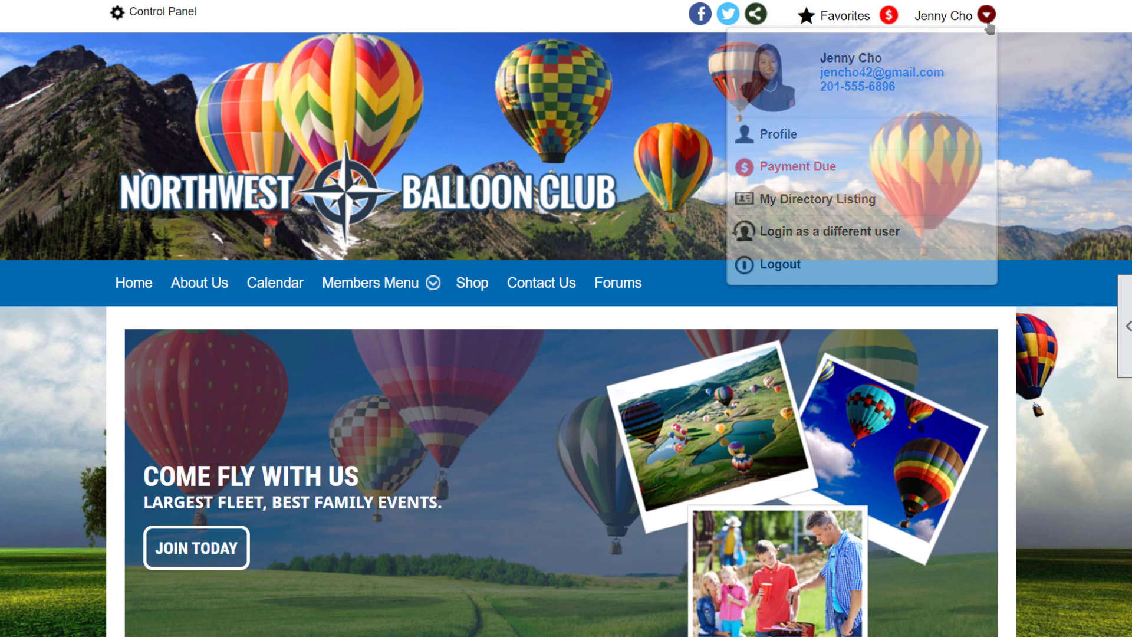
# Go to the members' Volunteering page and open the Spring Fly-In volunteer signup
pyautogui.moveTo(362, 284)
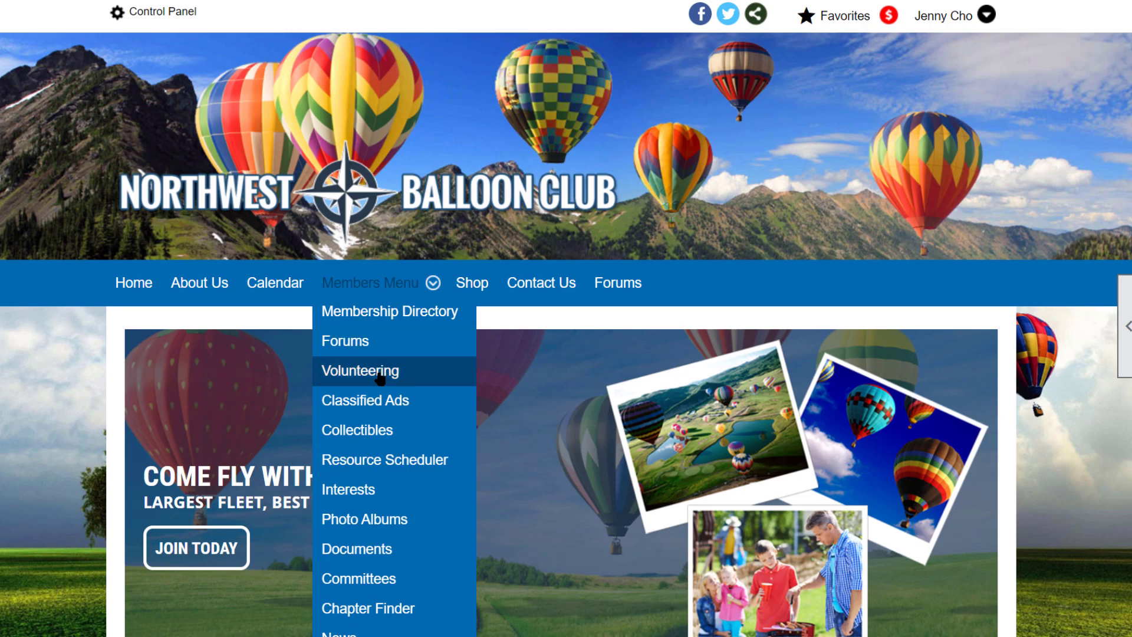
pyautogui.click(361, 367)
pyautogui.scroll(-5, 566, 319)
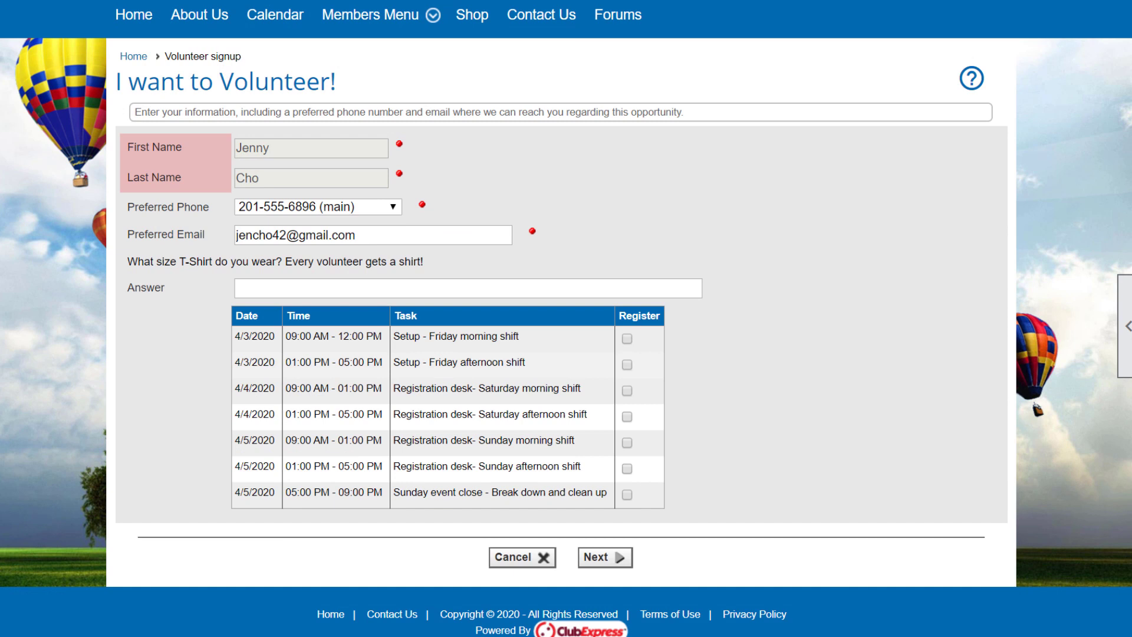
# Set the form's preferred phone to the member's main phone number
pyautogui.click(392, 207)
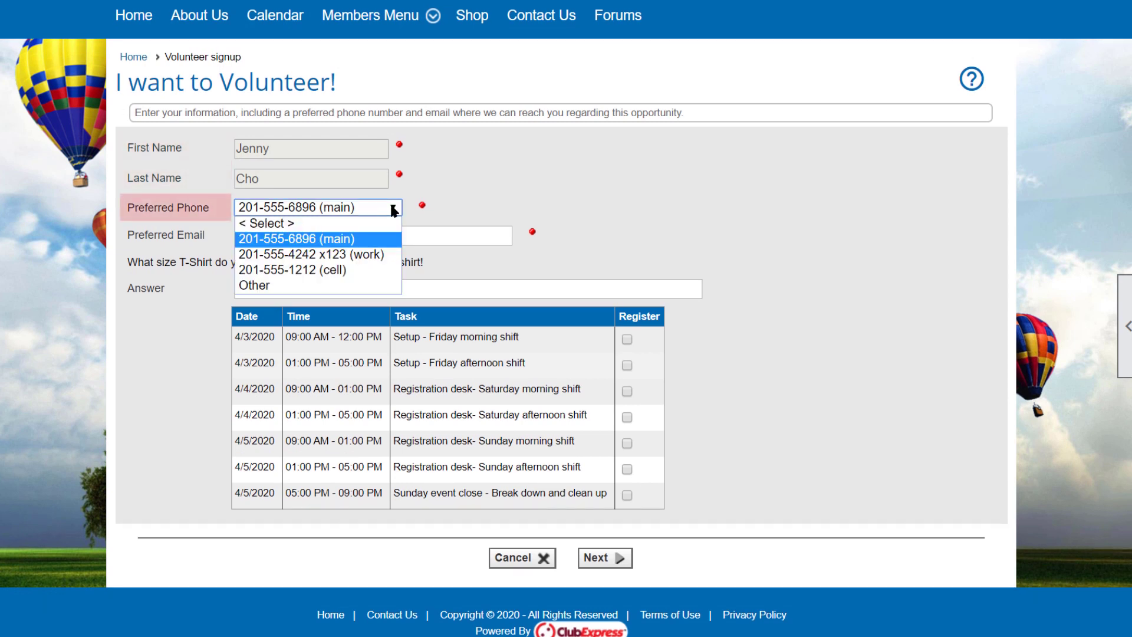
pyautogui.click(307, 284)
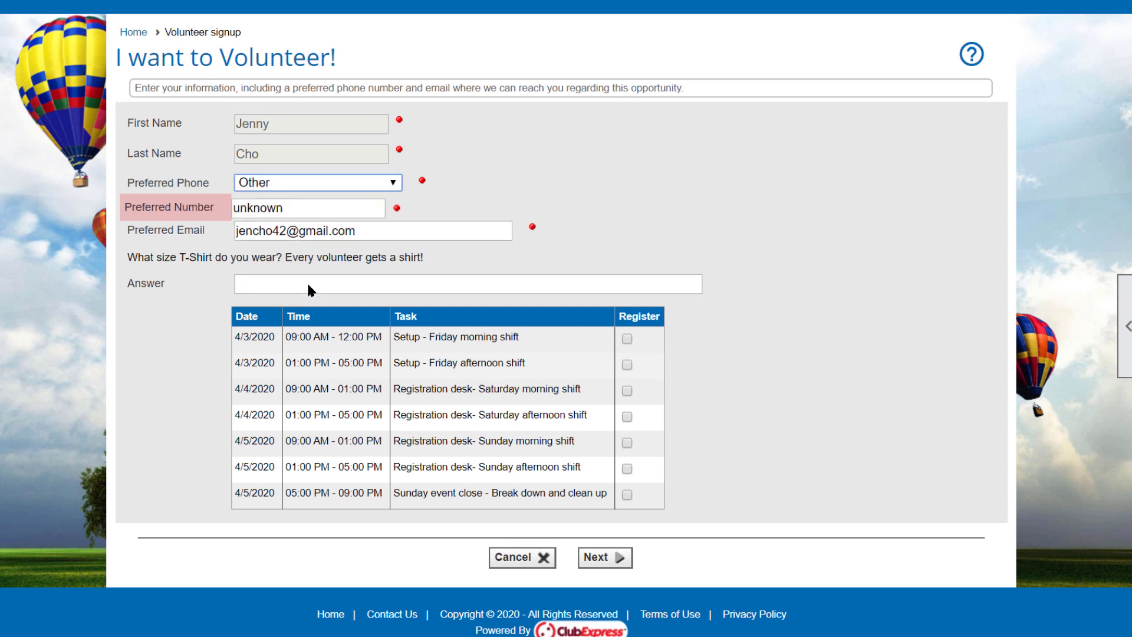
pyautogui.moveTo(290, 211); pyautogui.dragTo(237, 211)
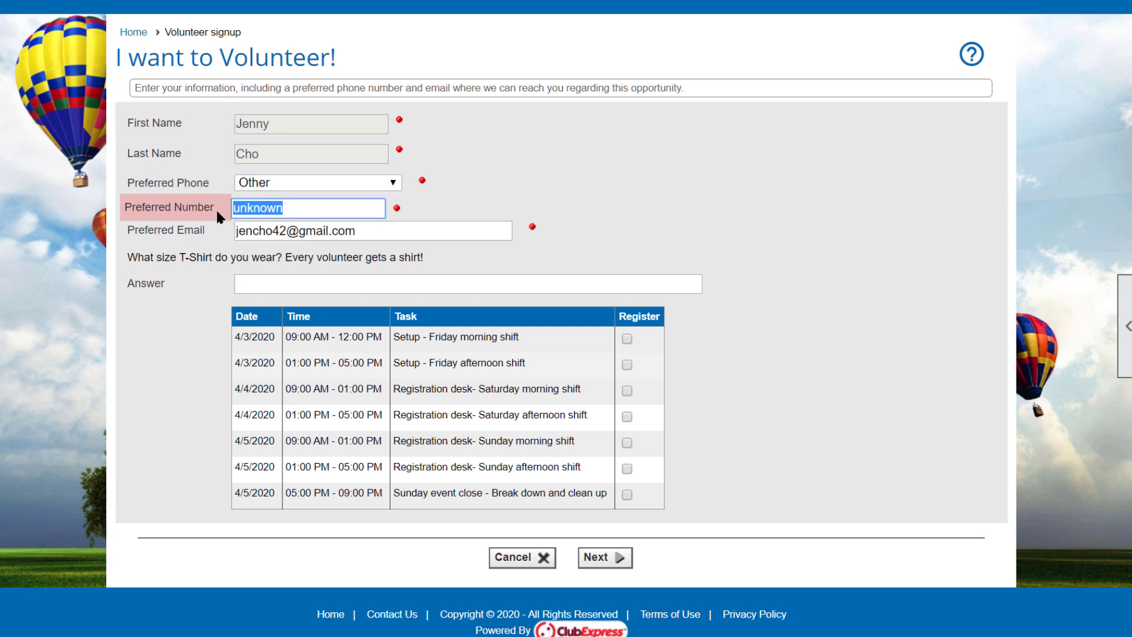
pyautogui.press('BackSpace')
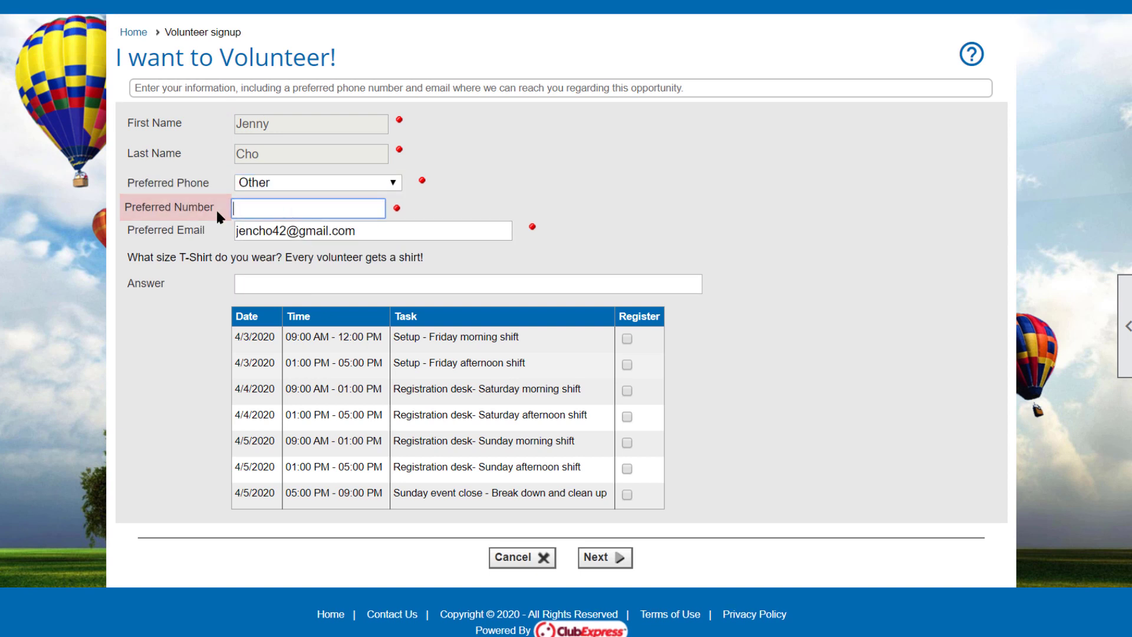
pyautogui.click(395, 185)
pyautogui.click(366, 214)
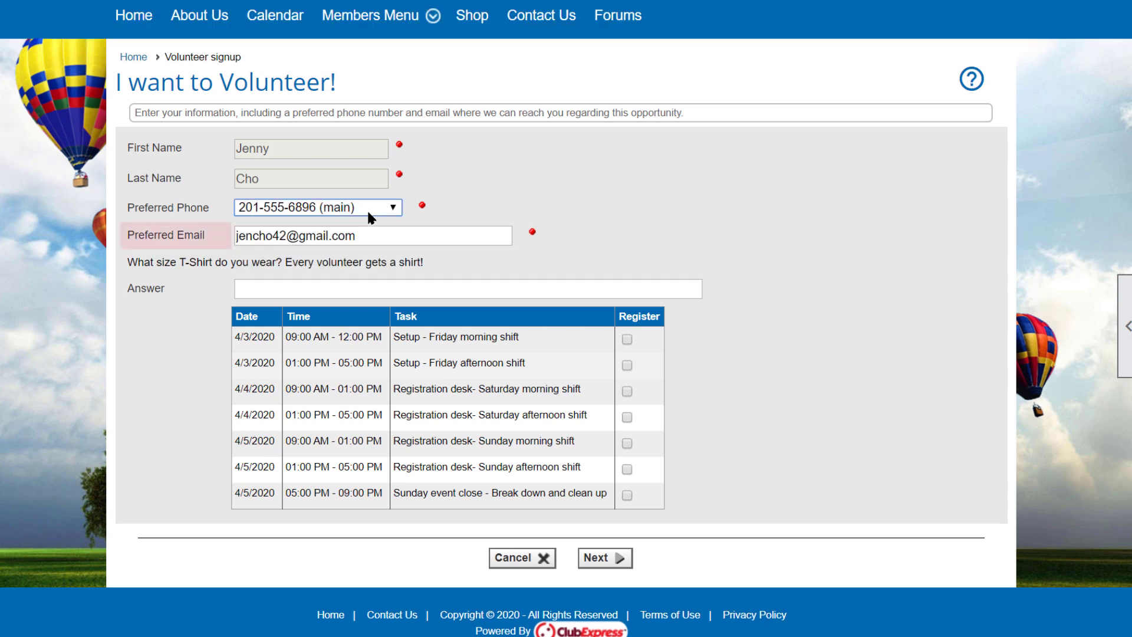
# Answer Women's Small and register for Friday setup, Saturday and Sunday registration desk, and Sunday close shifts
pyautogui.click(412, 231)
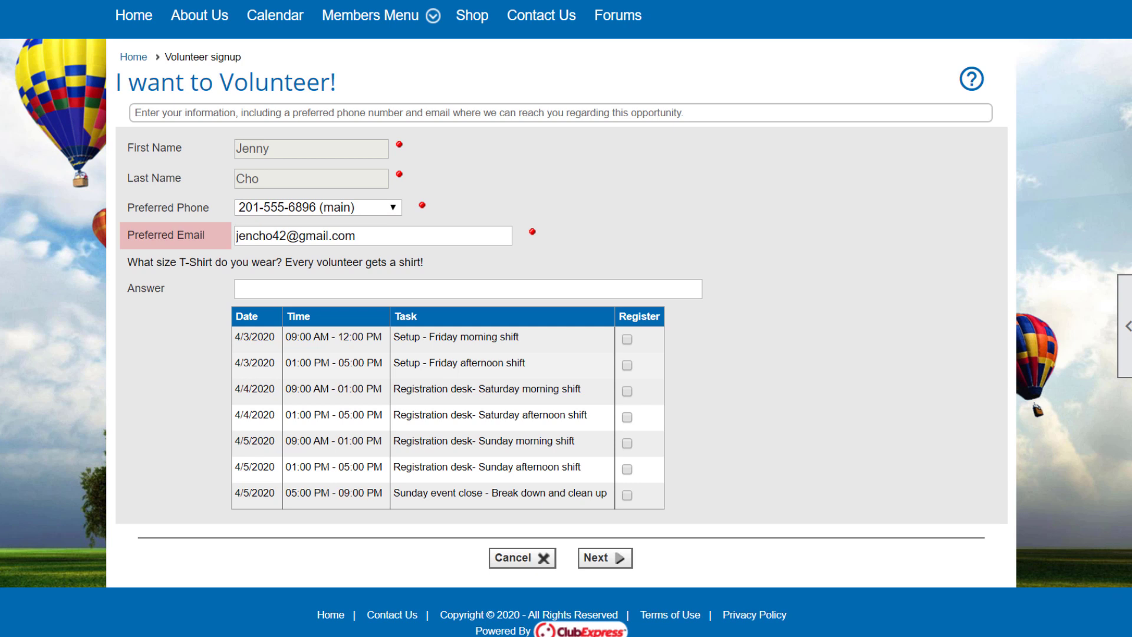
pyautogui.write("Women's Small")
pyautogui.click(627, 339)
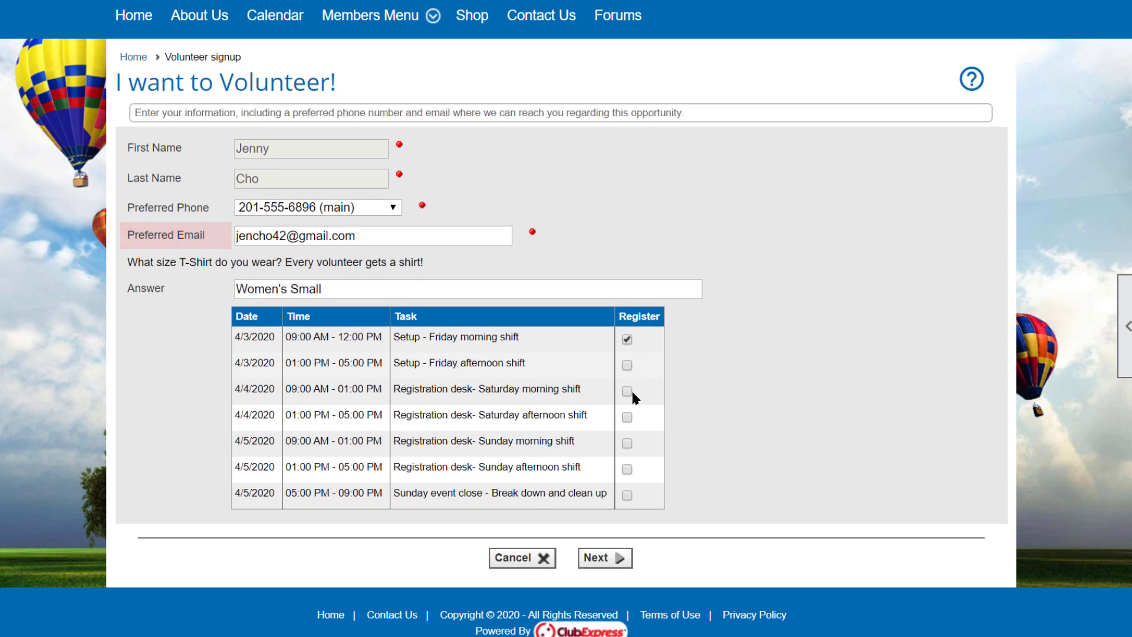
pyautogui.click(627, 391)
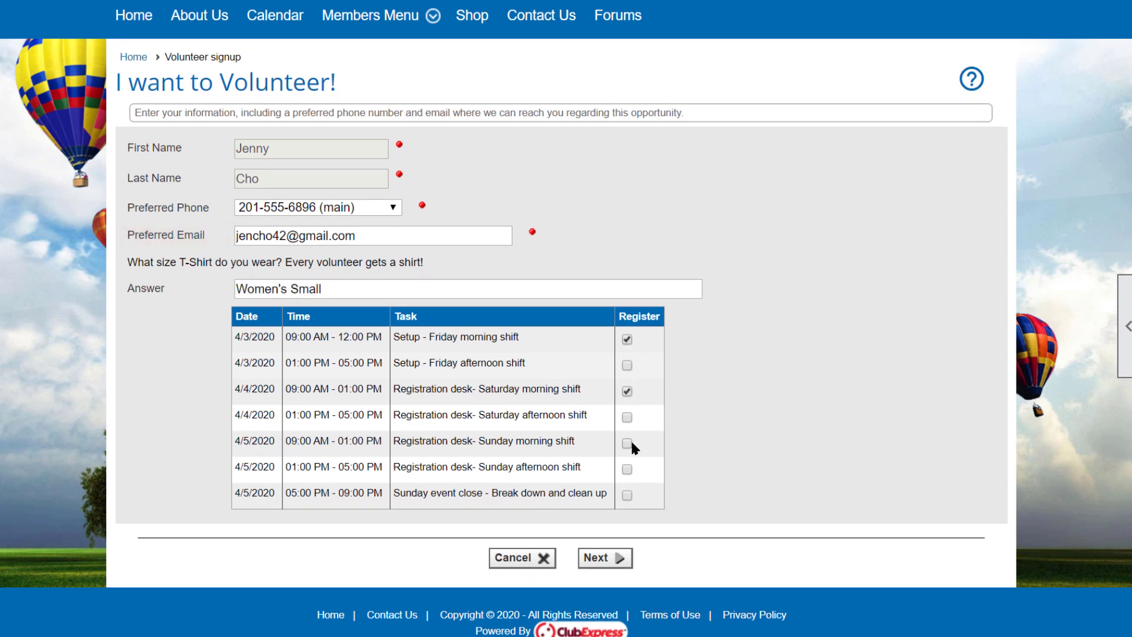
pyautogui.click(626, 494)
pyautogui.click(602, 558)
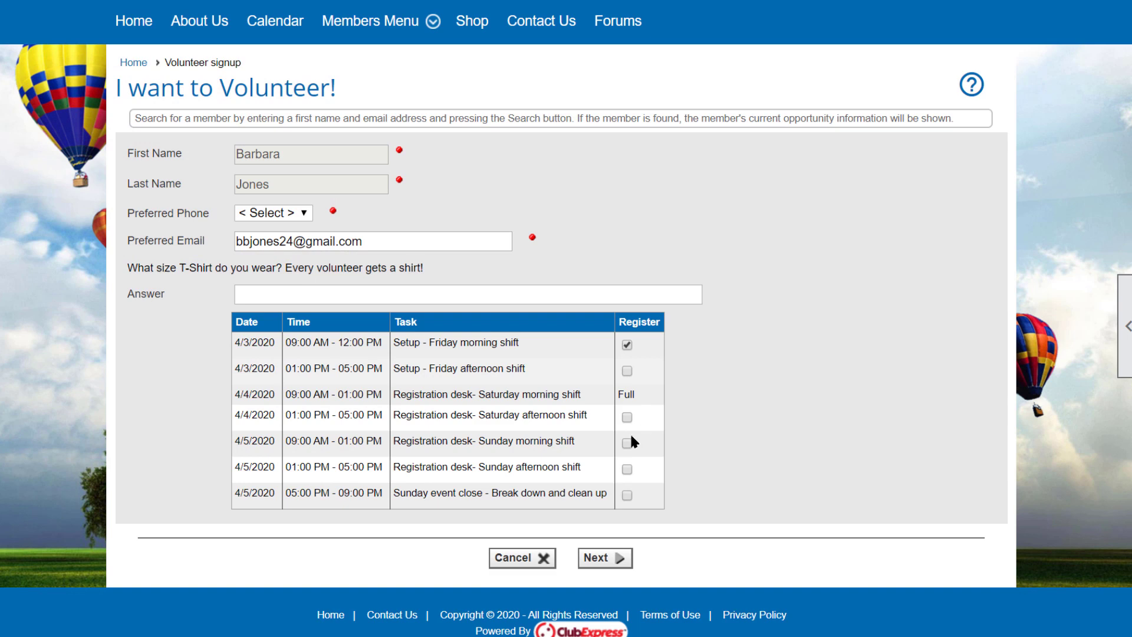
# Register the second member for Sunday morning registration desk, then add a family member with their shifts
pyautogui.click(627, 443)
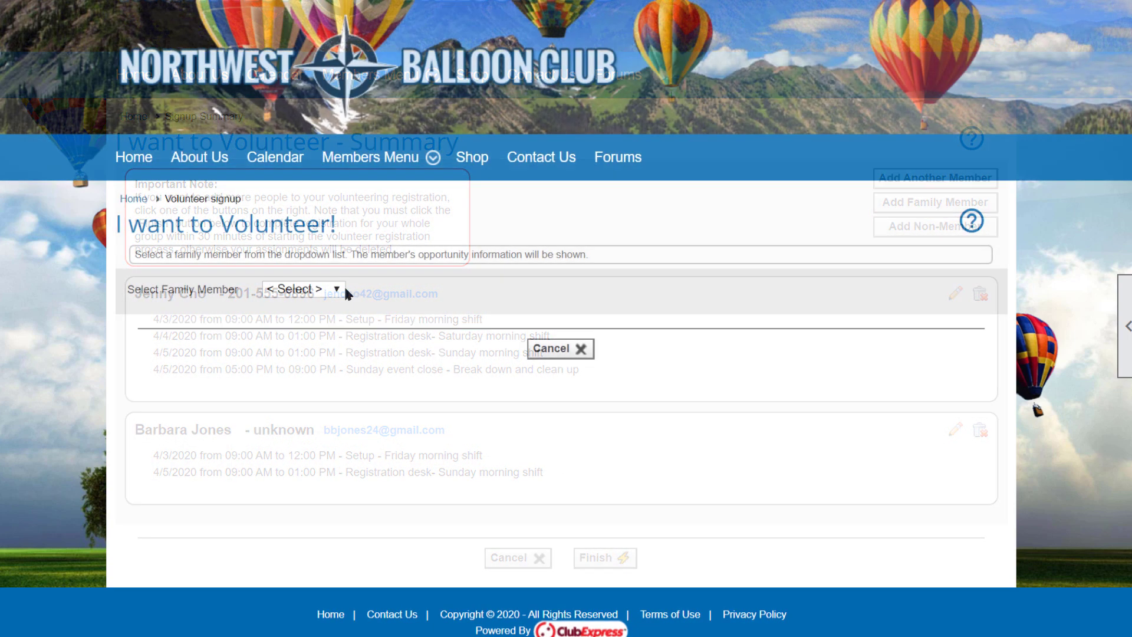
pyautogui.click(339, 289)
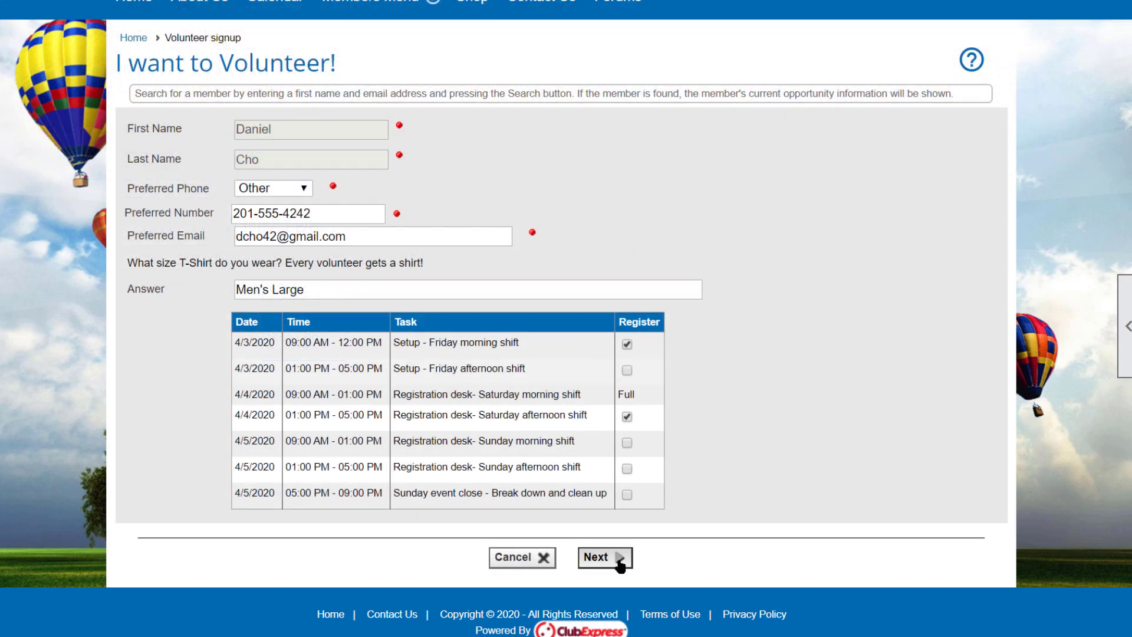
pyautogui.click(619, 559)
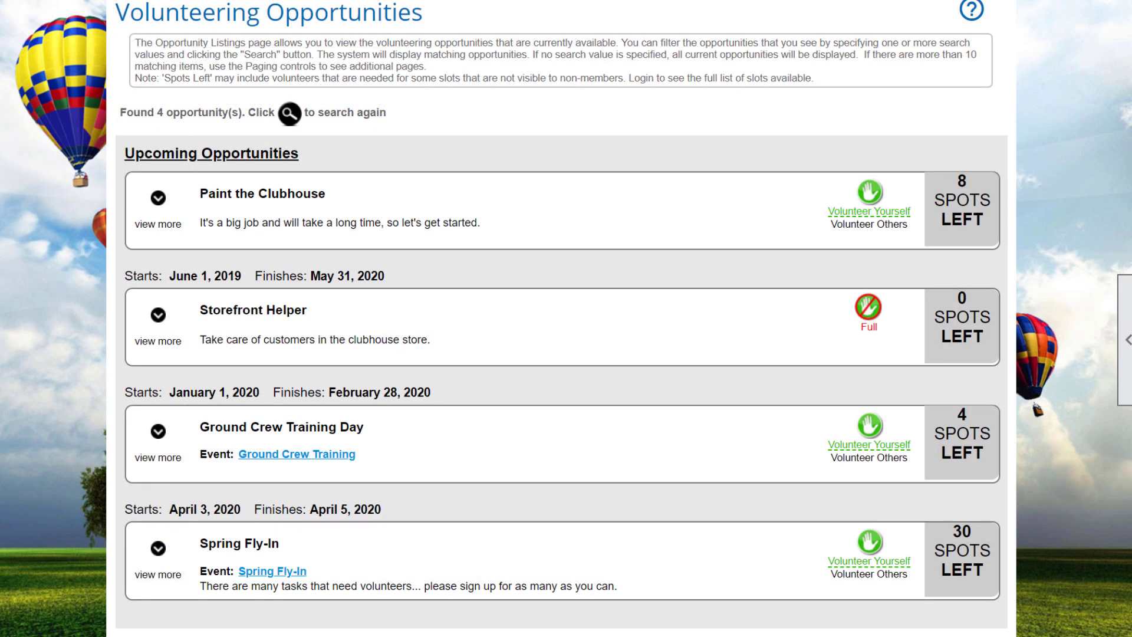
# Open My Volunteering History, keep the 12 Months range, and expand the past Monitoring Desk entry
pyautogui.scroll(6, 566, 319)
pyautogui.click(968, 25)
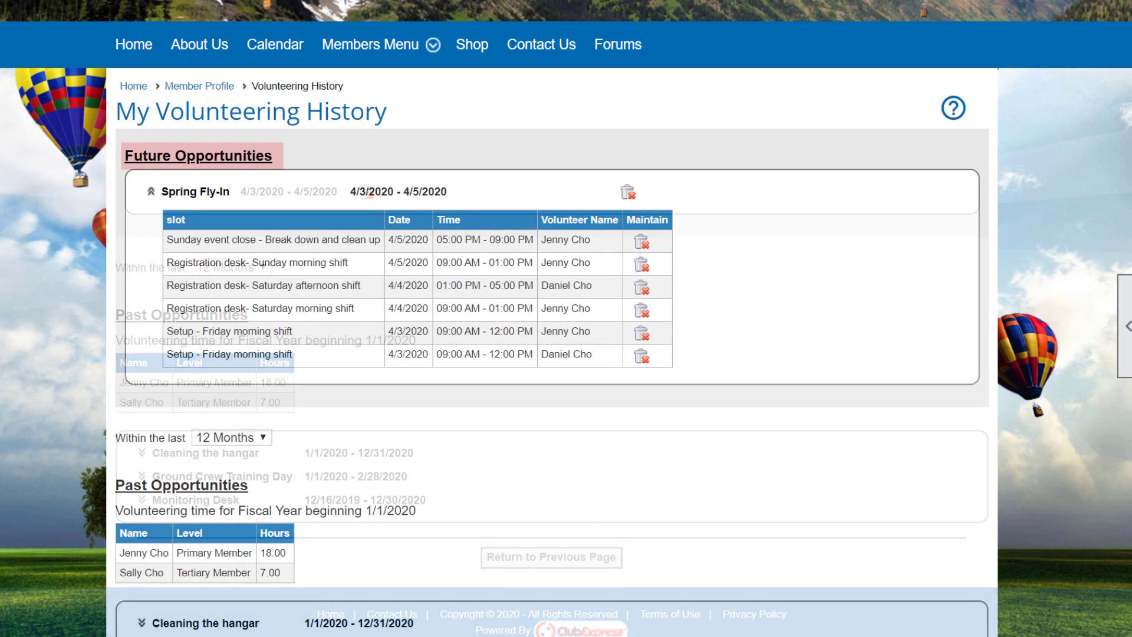
pyautogui.scroll(-3, 552, 318)
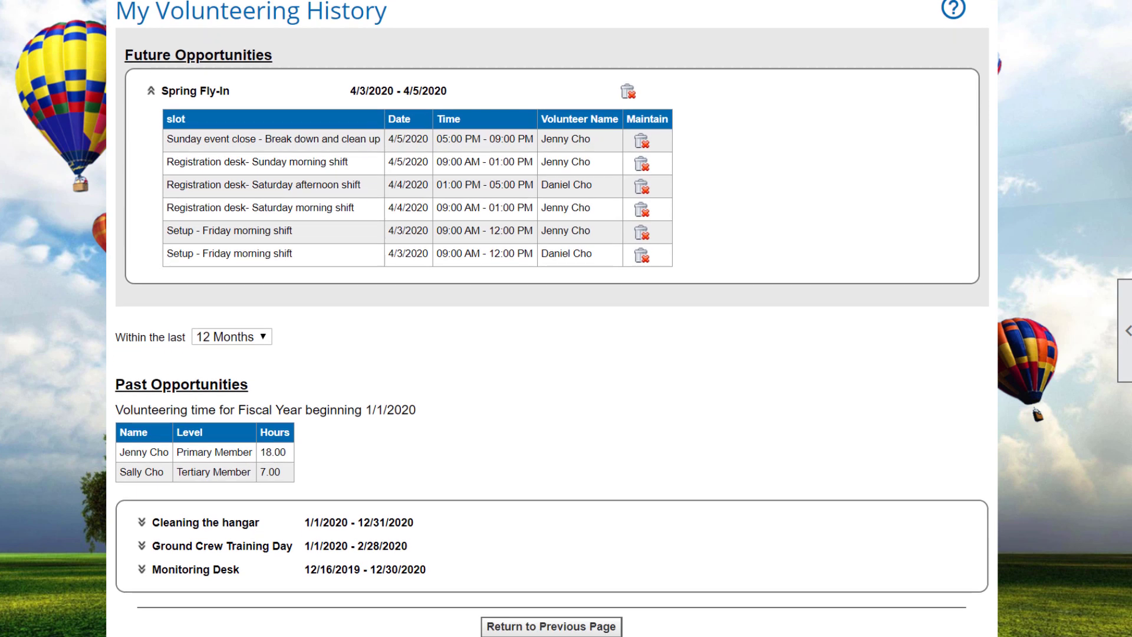
pyautogui.click(266, 335)
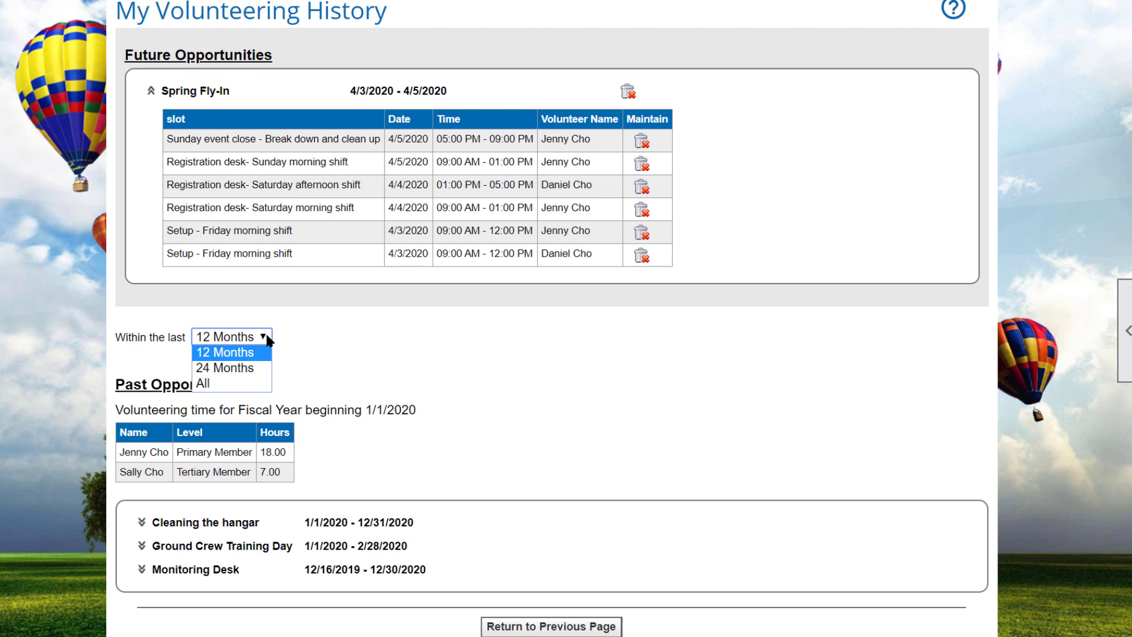
pyautogui.click(267, 335)
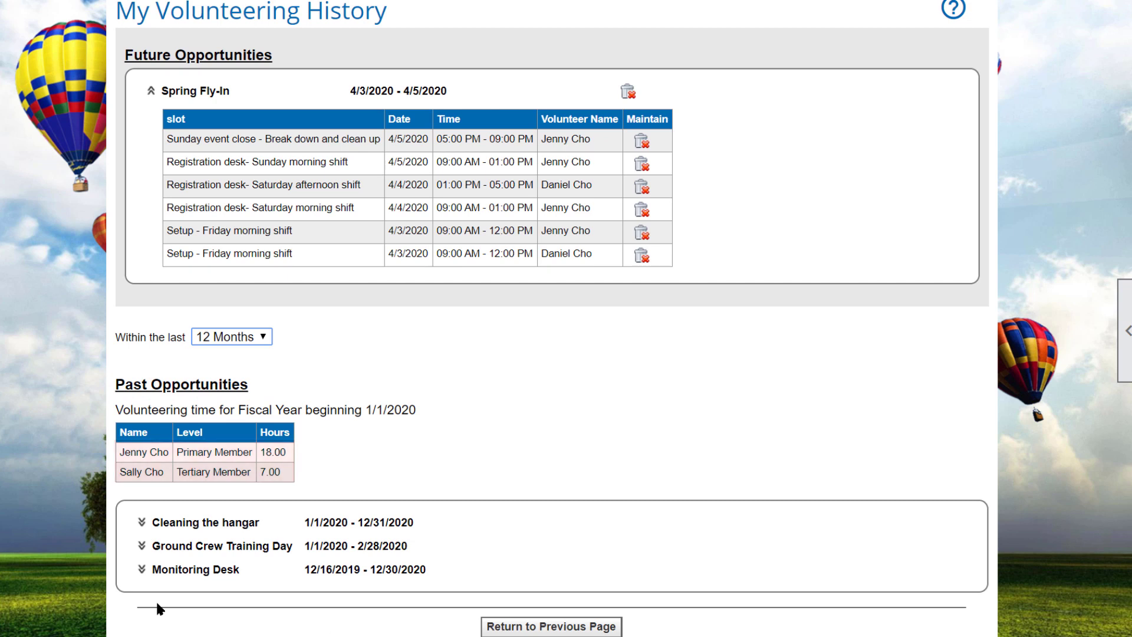
pyautogui.click(141, 570)
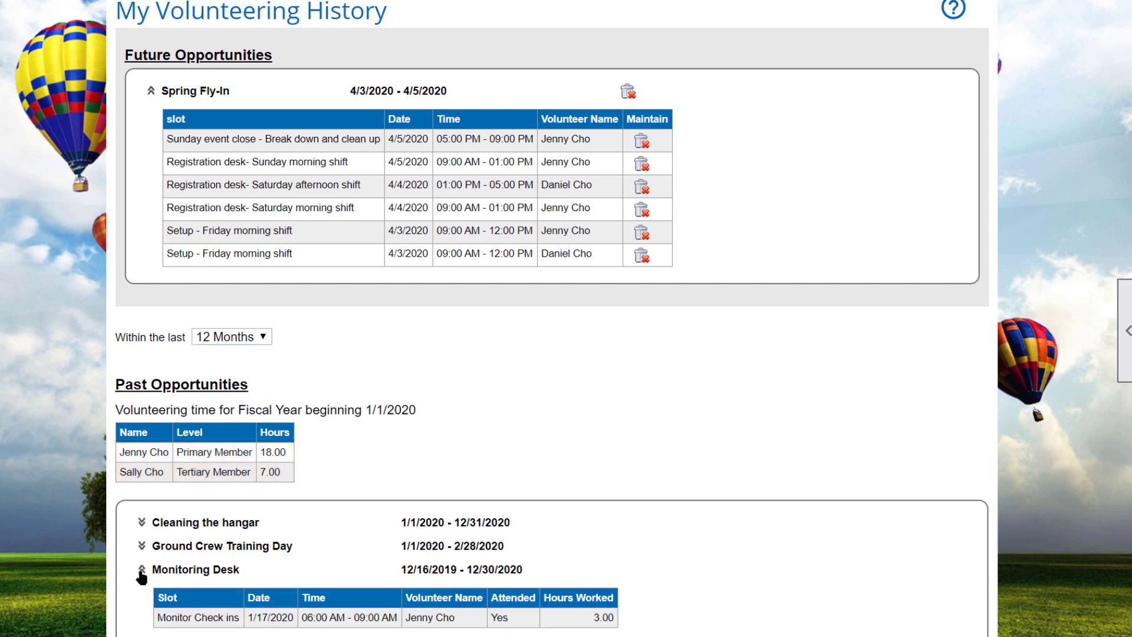